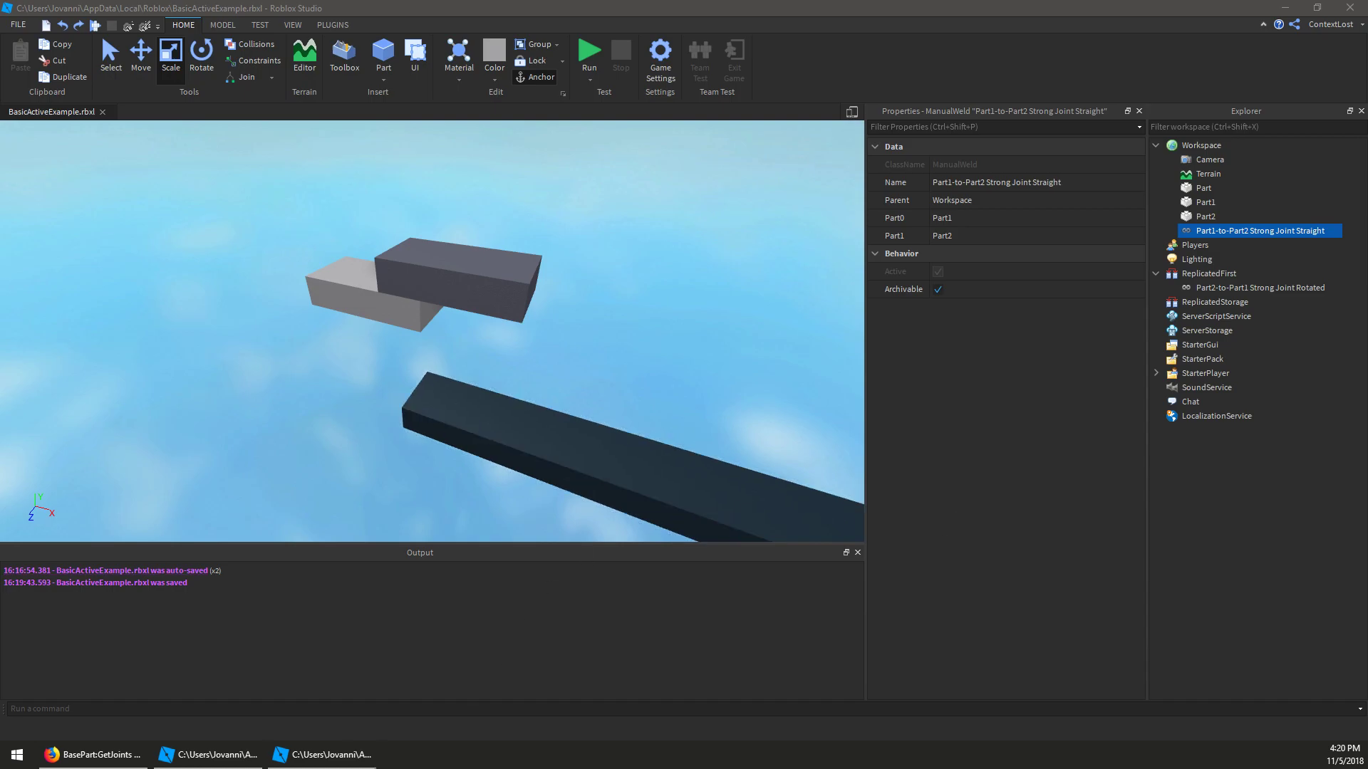
- Switch to Firefox to view the BasePart:GetJoints API reference page
click(107, 756)
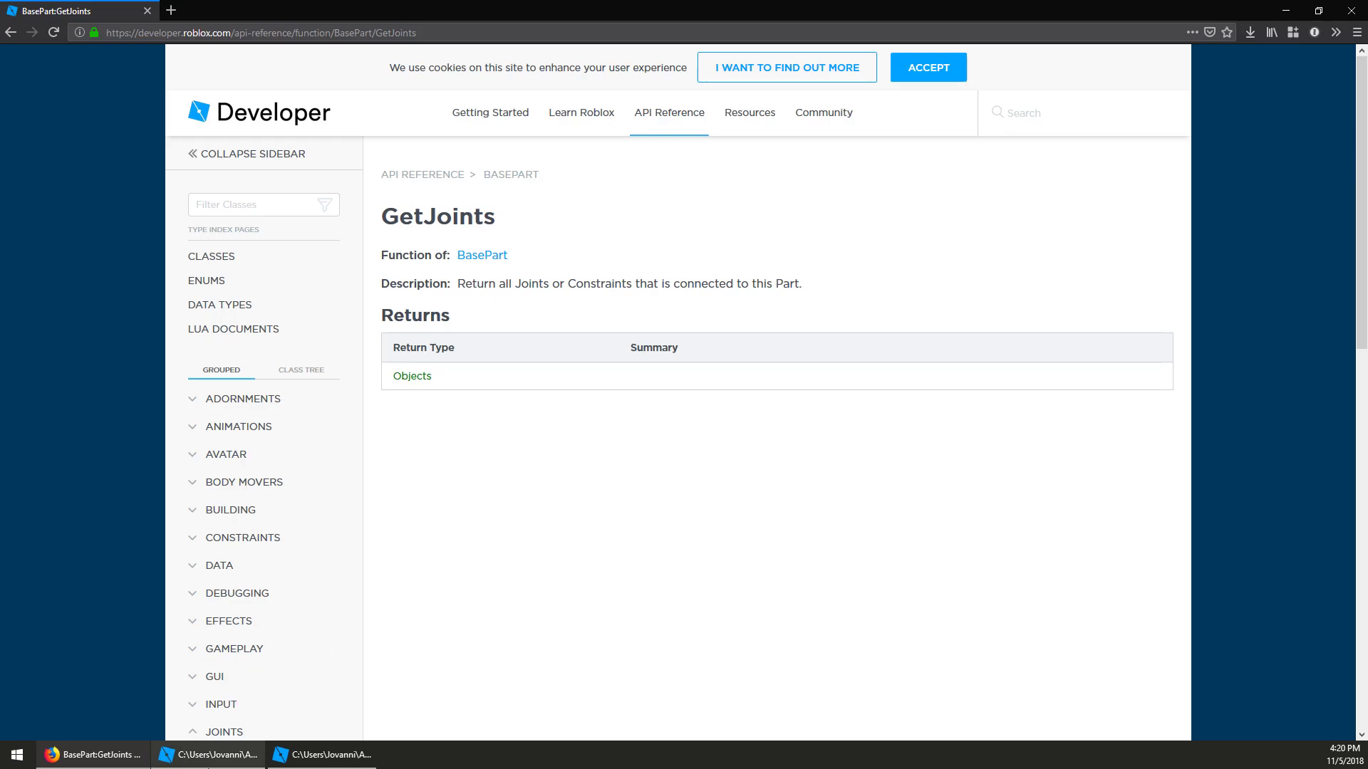
- Return to the BasicActiveExample place window in Roblox Studio
mouse_move(213, 755)
click(187, 692)
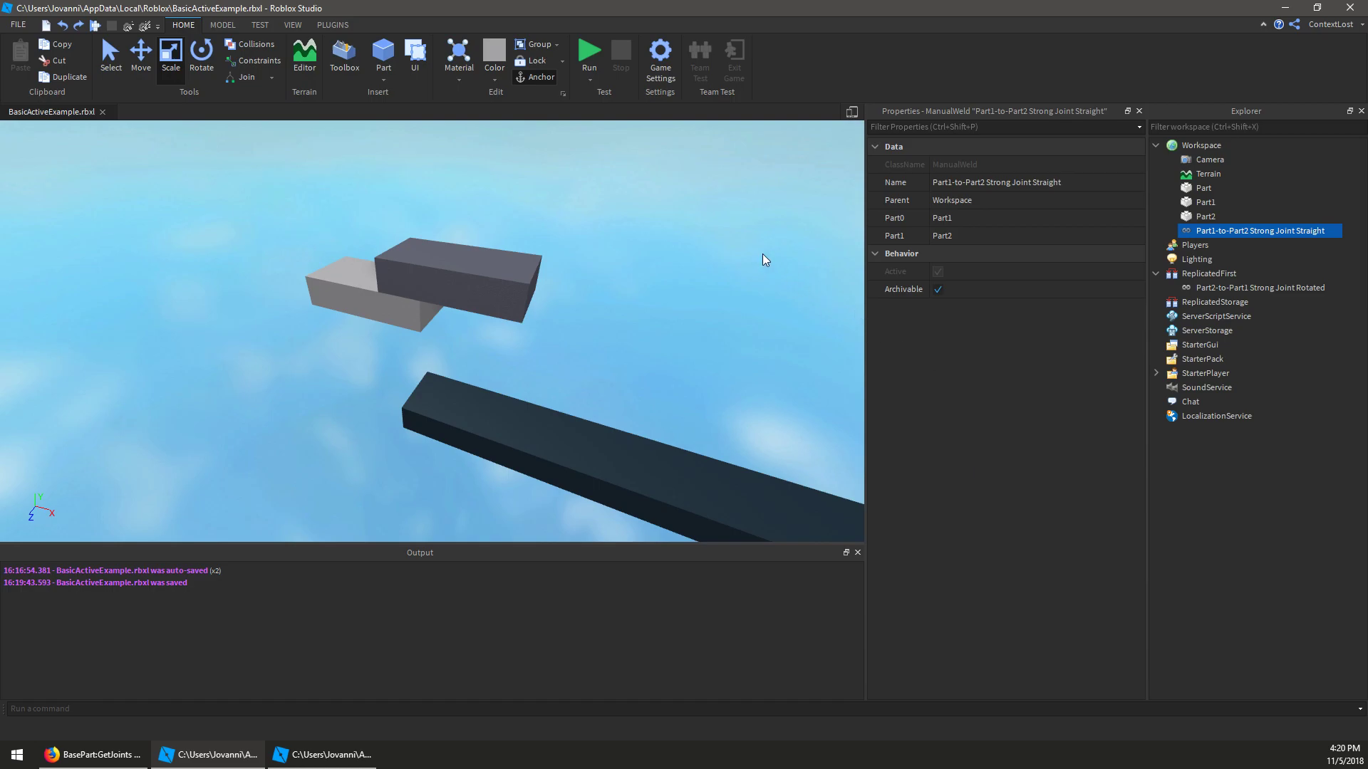
- Test-run the scene, then move the straight weld into ReplicatedFirst and back into Workspace
click(589, 54)
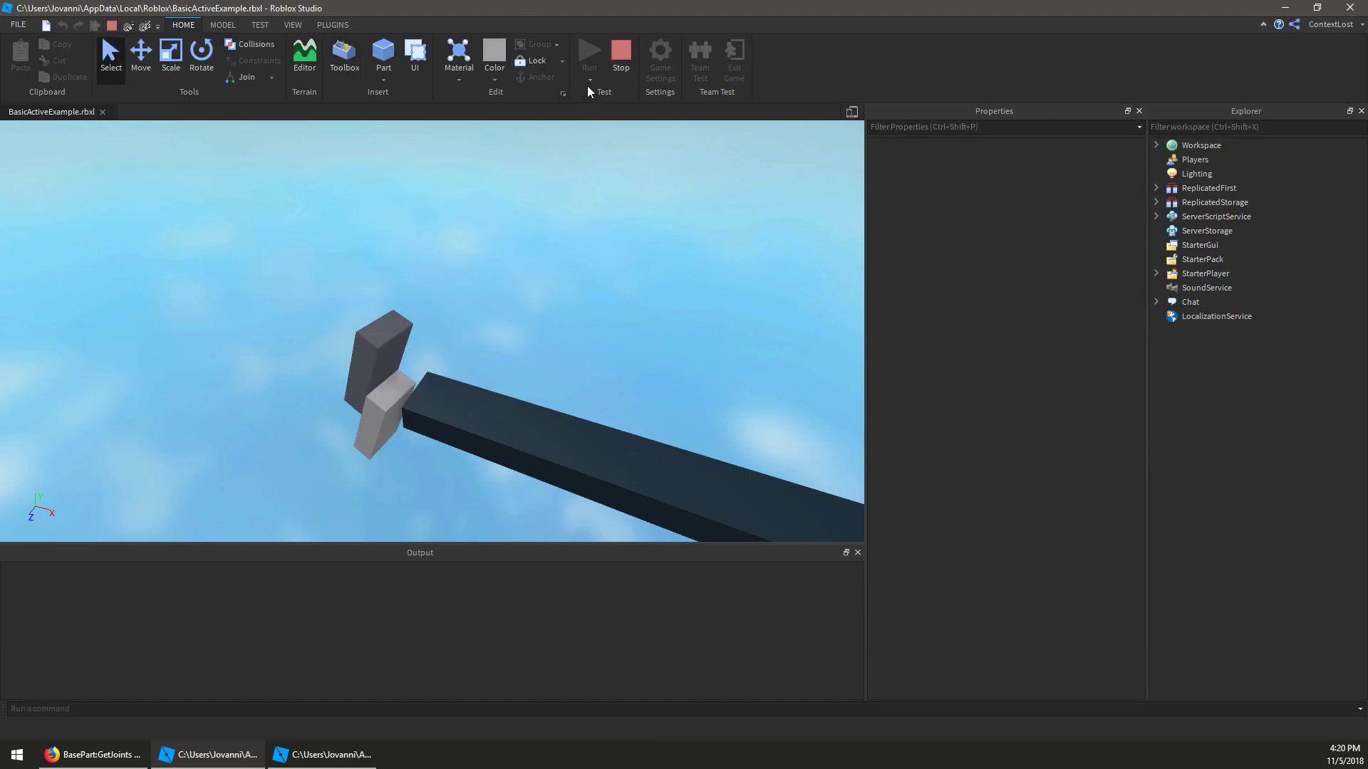
click(622, 53)
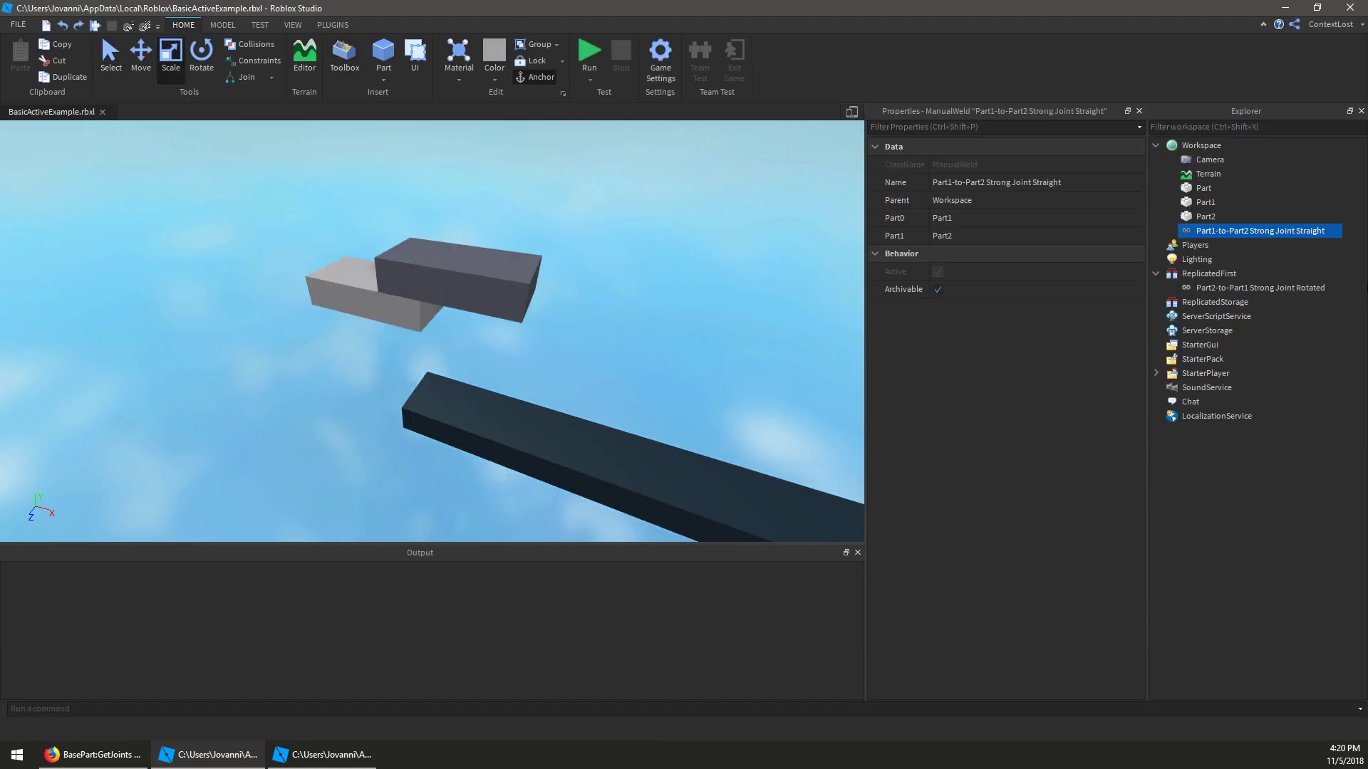
drag(1240, 231, 1200, 145)
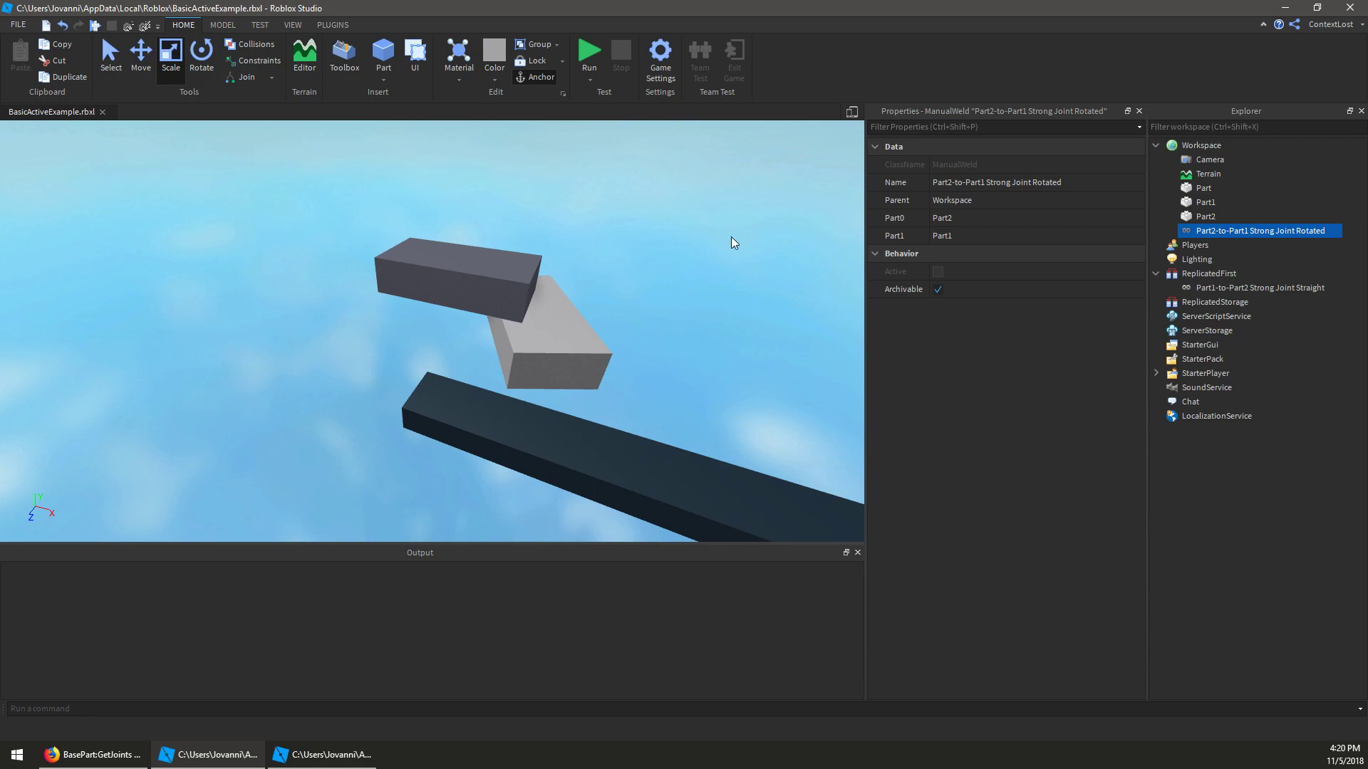
drag(1255, 290, 1243, 146)
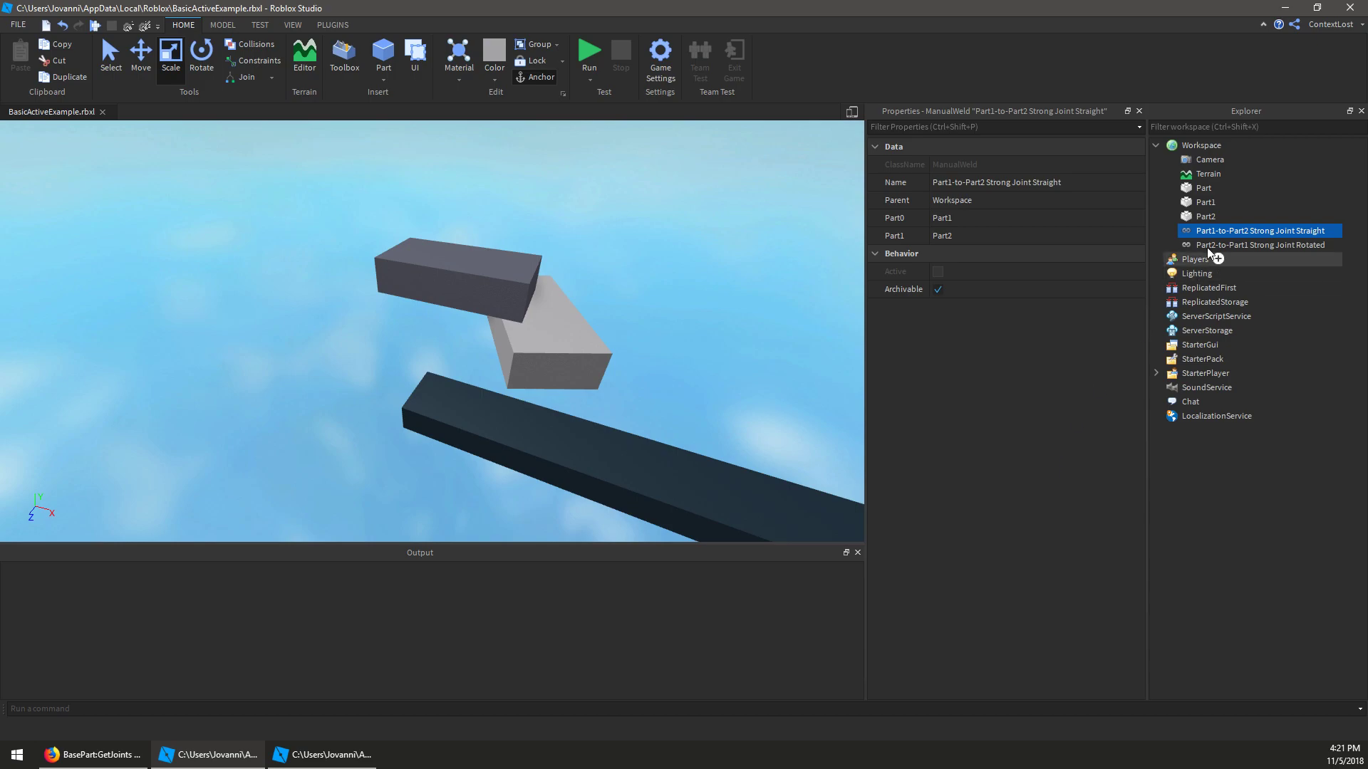
- Compare both welds' Active property and delete the inactive Part1-to-Part2 Strong Joint Straight weld
click(1254, 245)
click(1253, 231)
click(1246, 247)
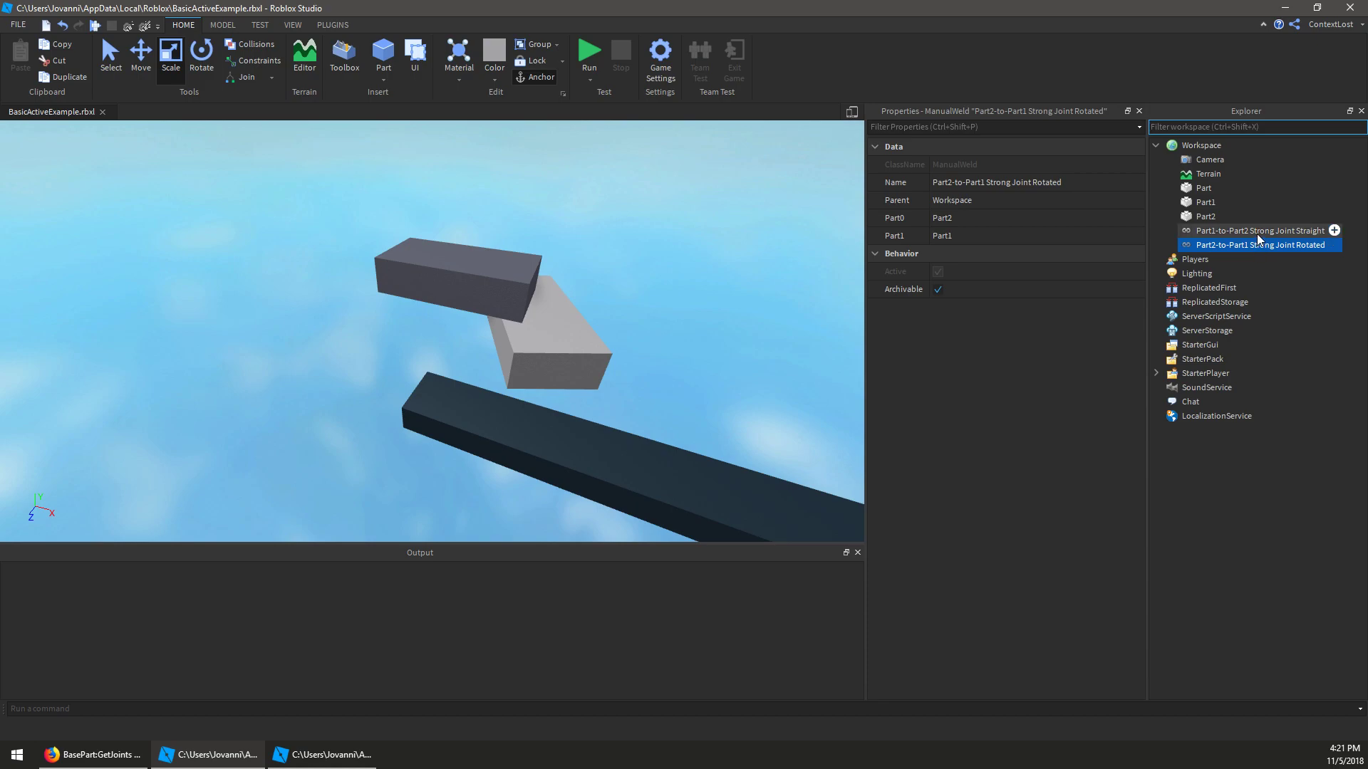
click(1258, 232)
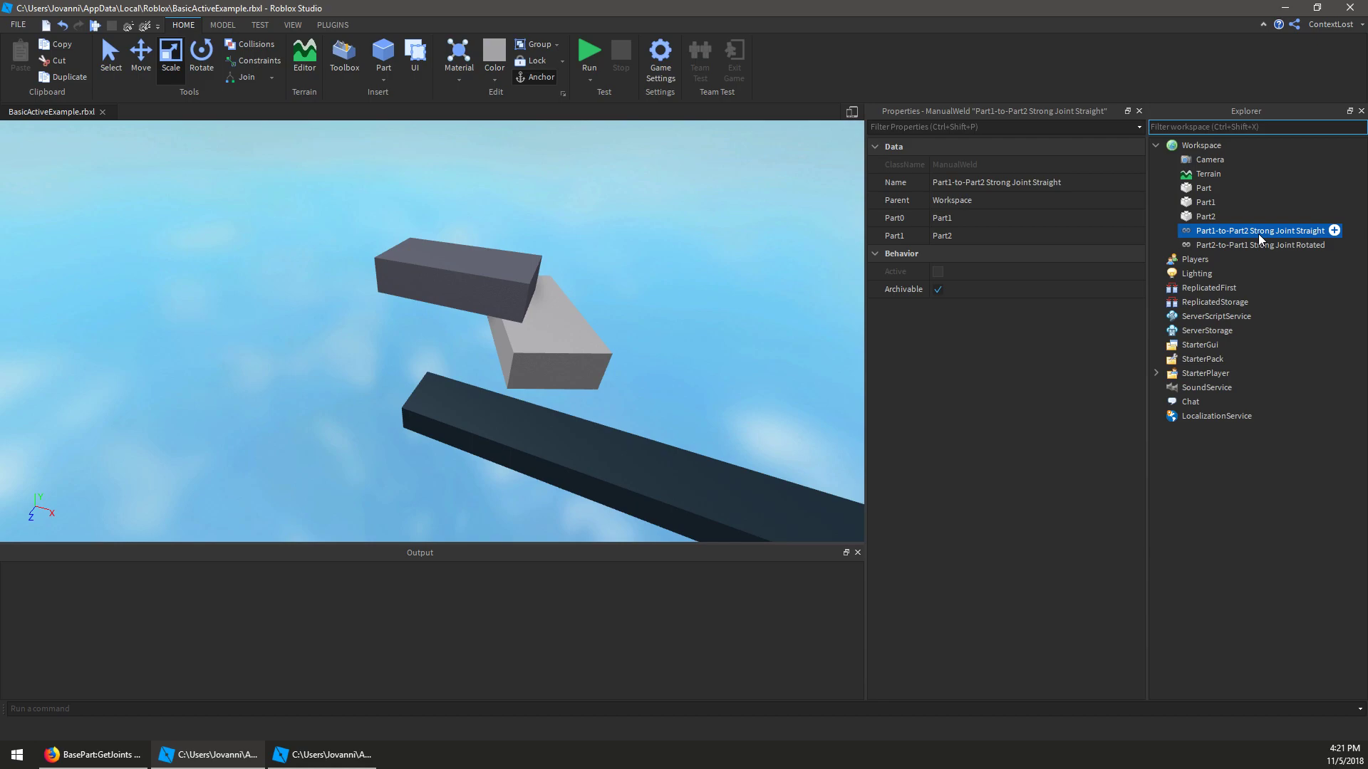
key(Delete)
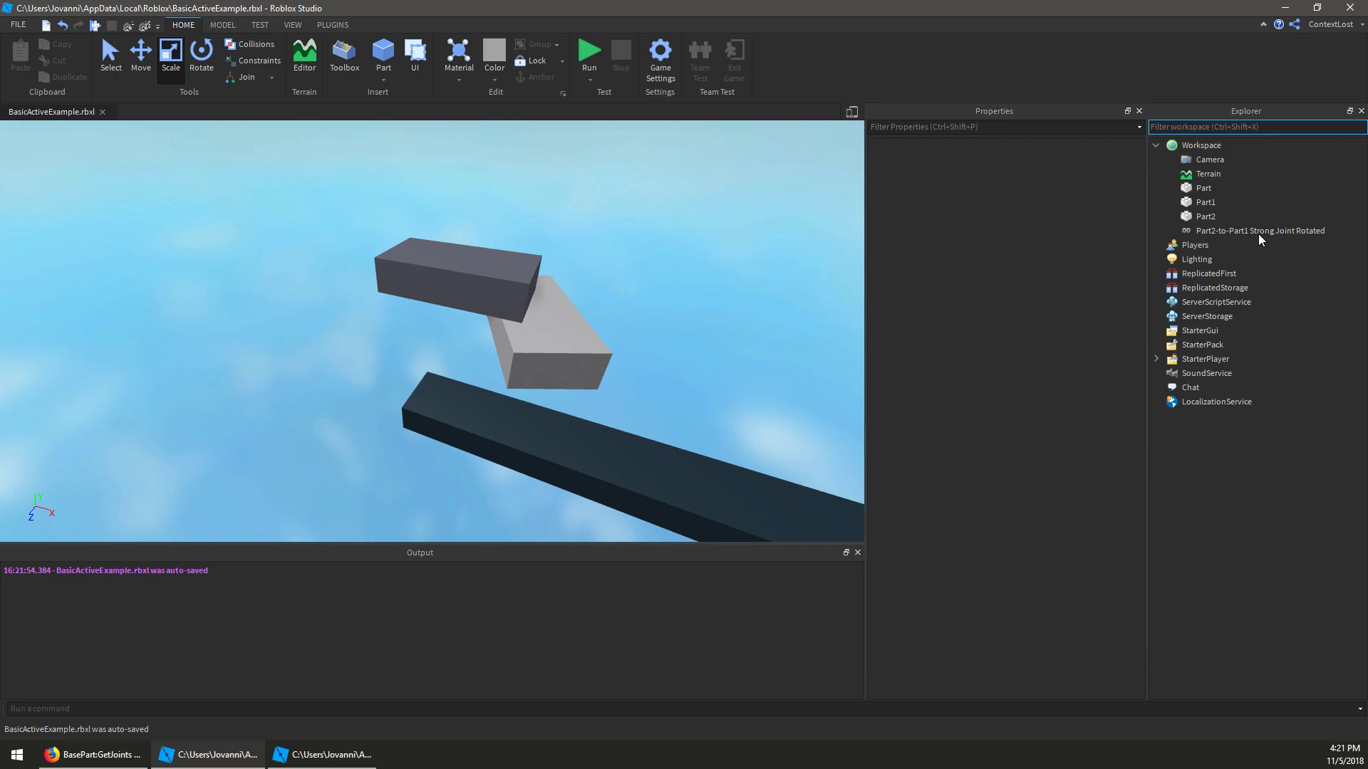
- Switch to the CycleActiveExample place window in Roblox Studio
click(327, 753)
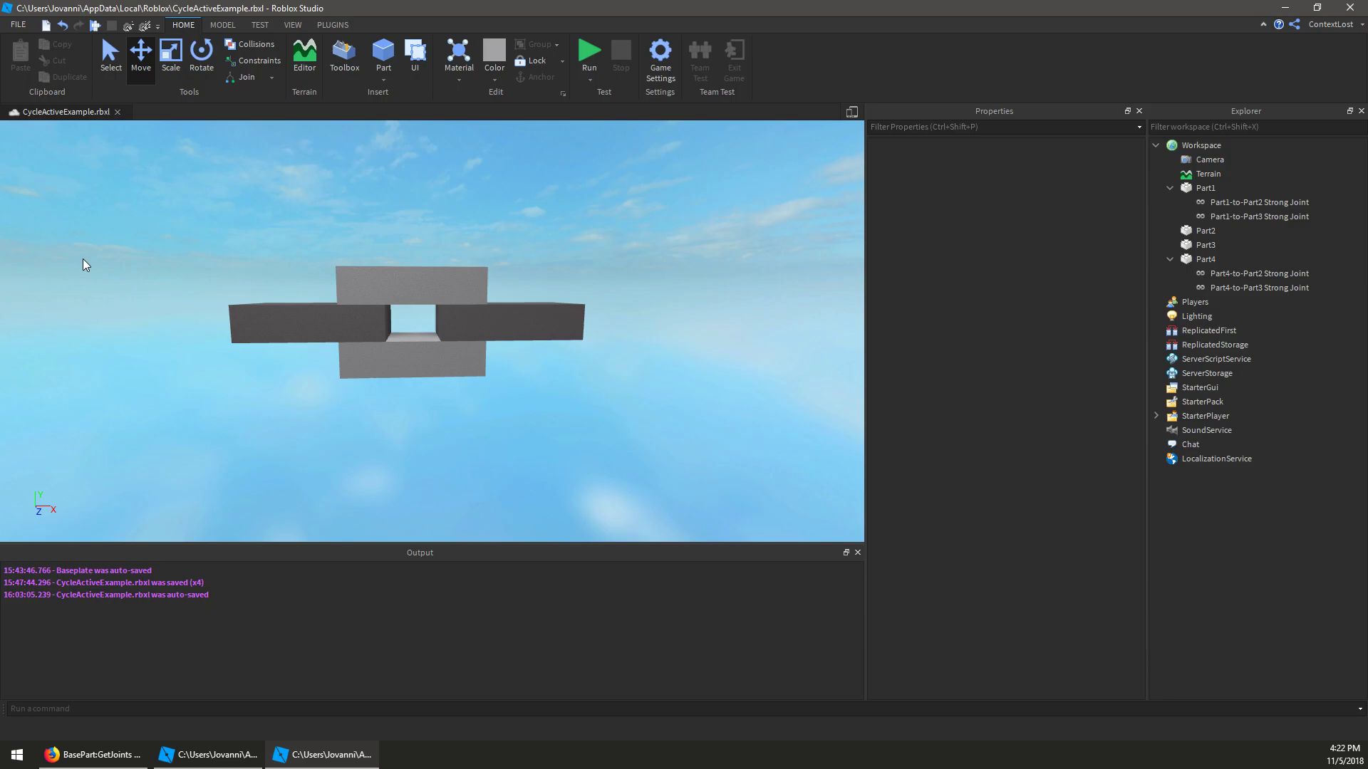
- Set Transparency 0.35 on all four selected parts, then select Part2
drag(142, 213, 686, 404)
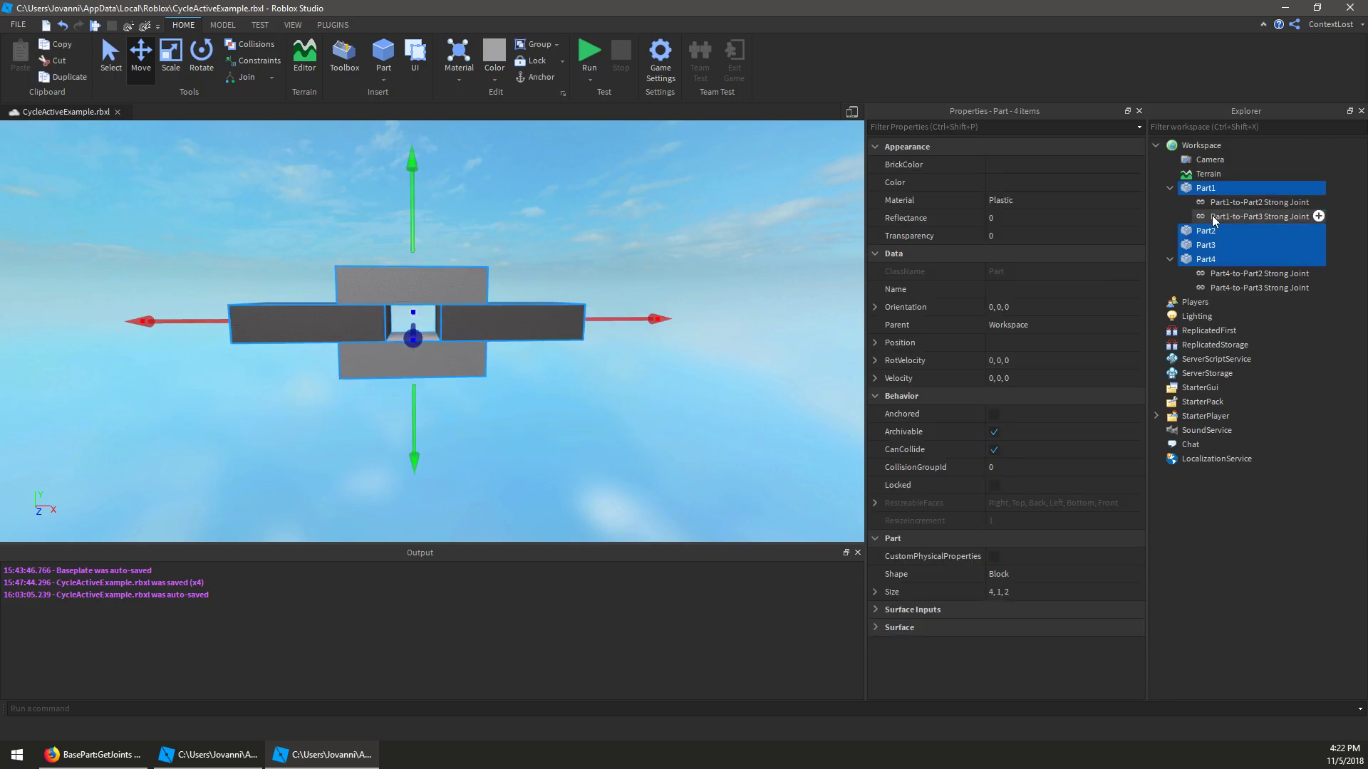
click(1048, 241)
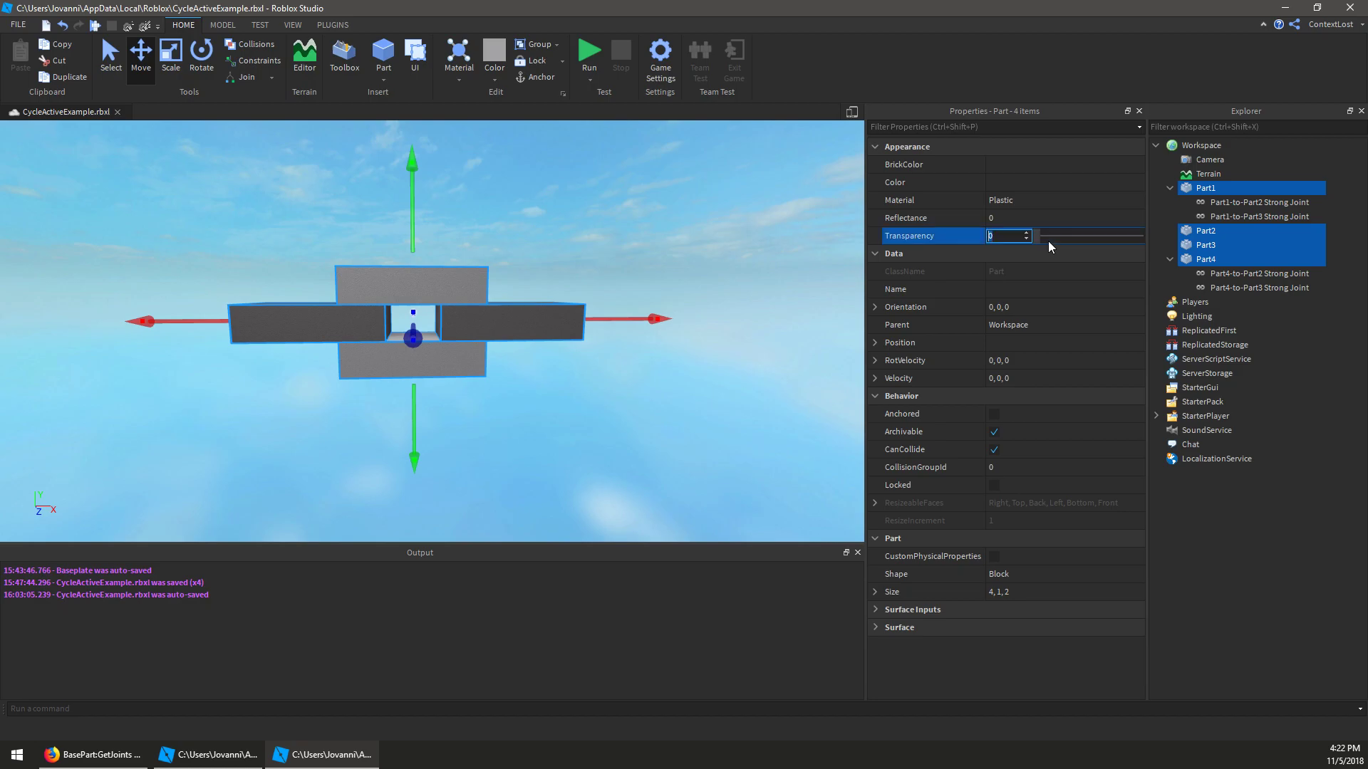
drag(1043, 238, 1073, 237)
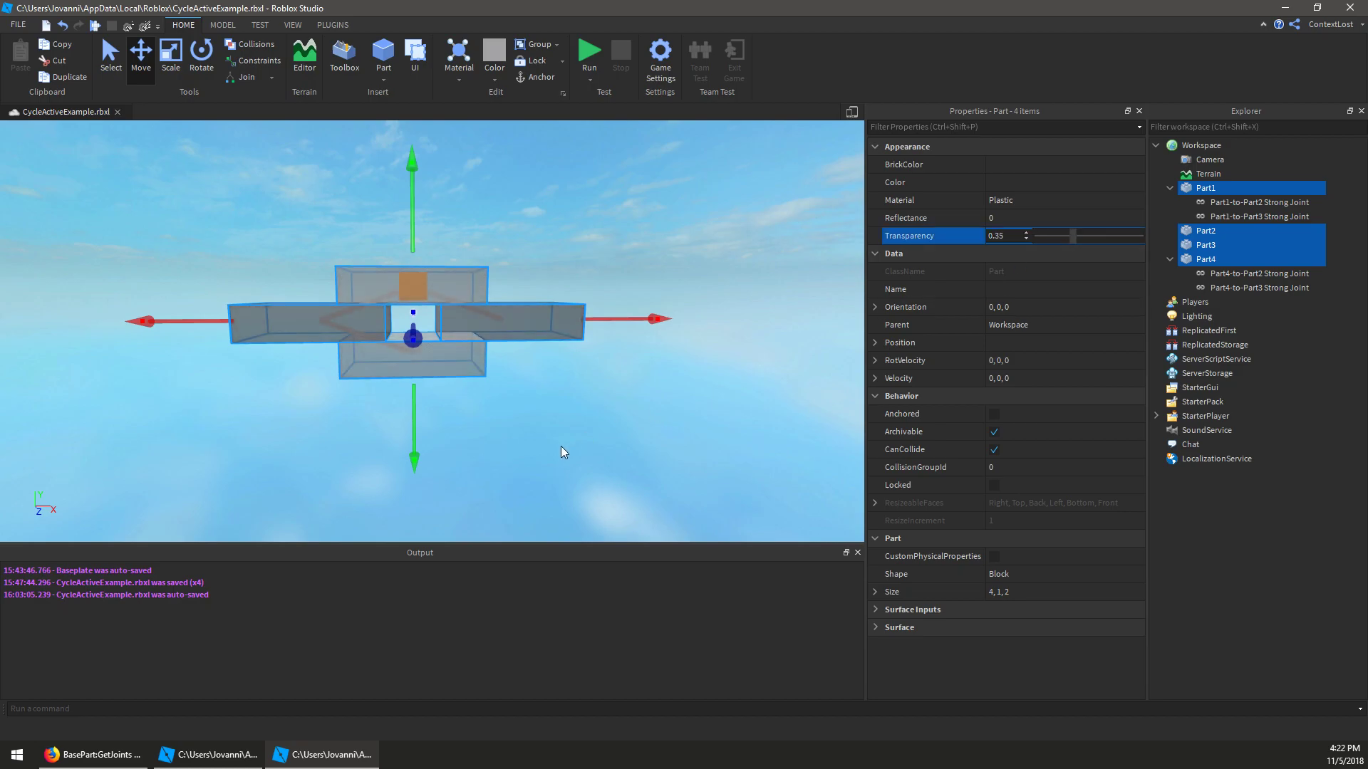
click(672, 436)
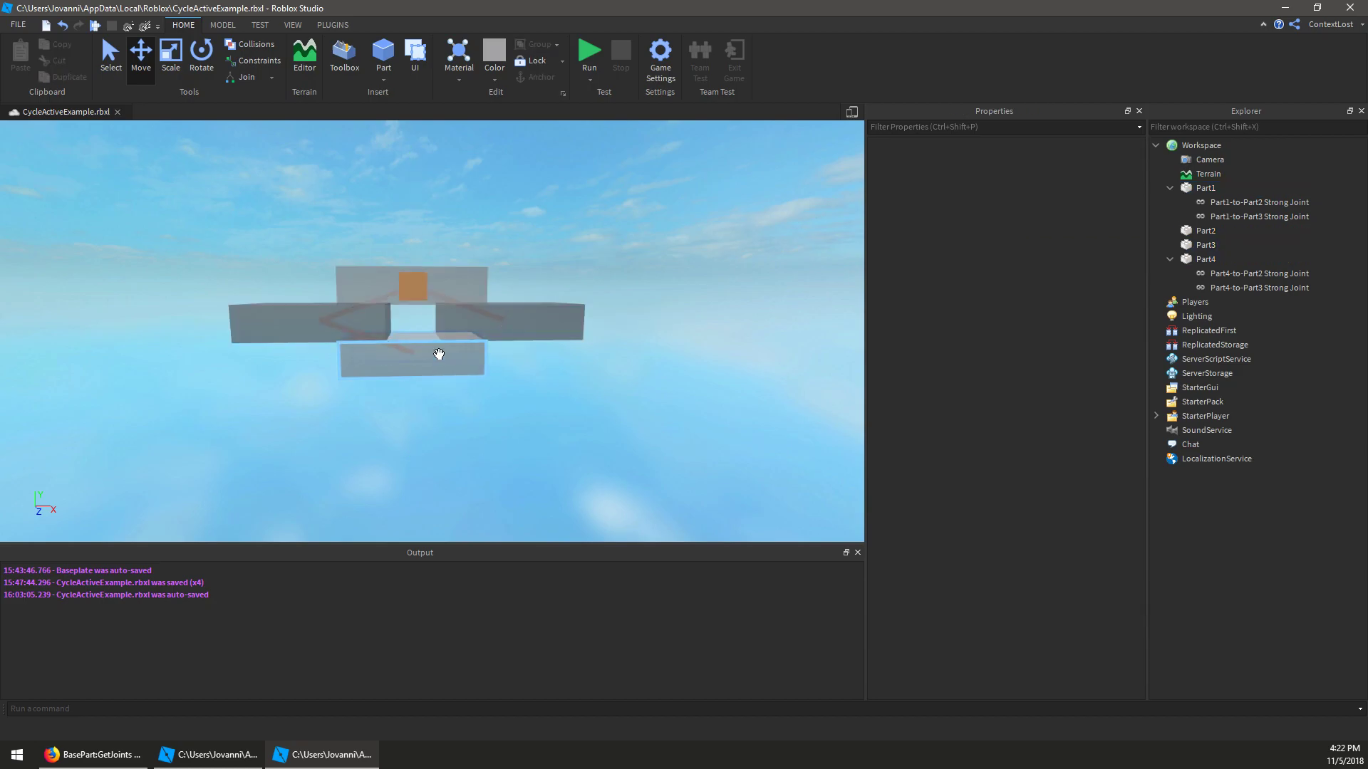
click(503, 328)
- Select Part1 and Part2, then inspect Part1's Part1-to-Part2 Strong Joint weld, showing Active off
click(462, 356)
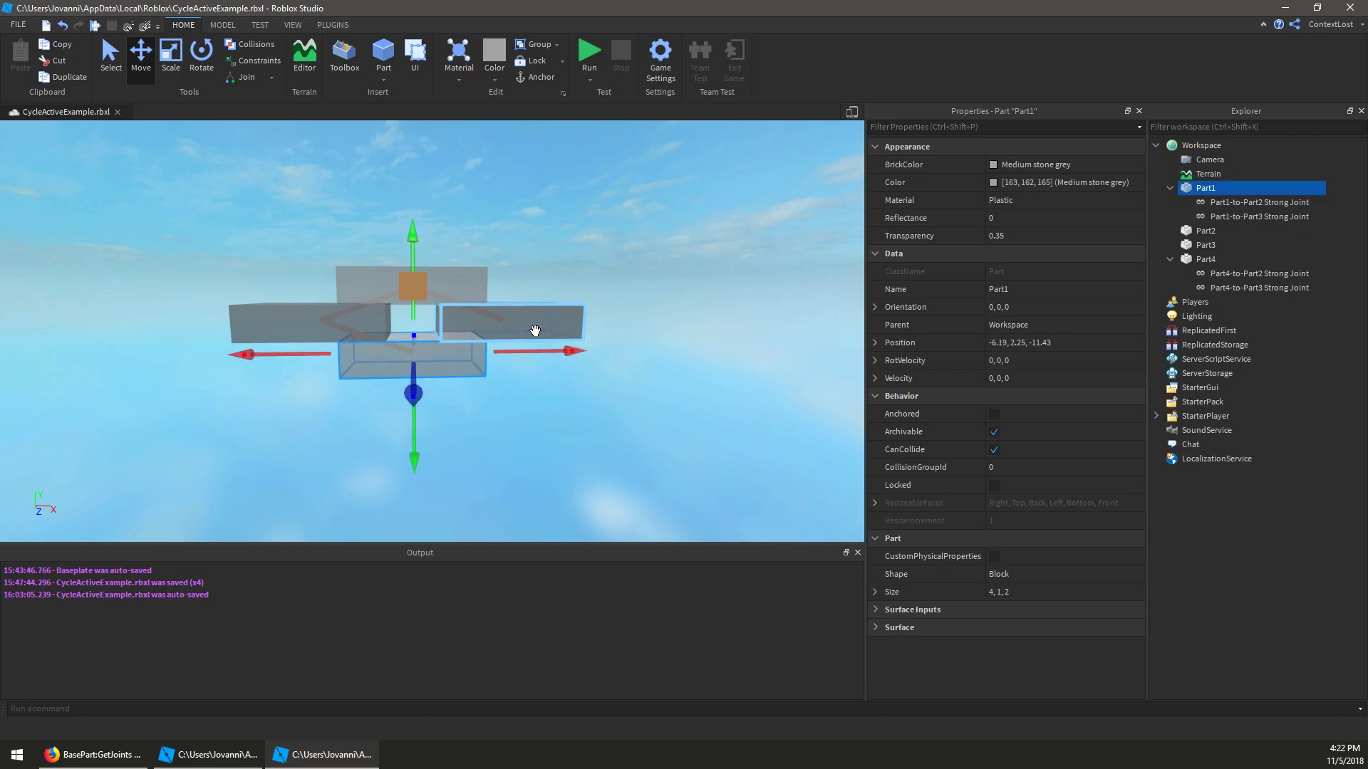
key(ctrl+z)
click(446, 365)
click(531, 329)
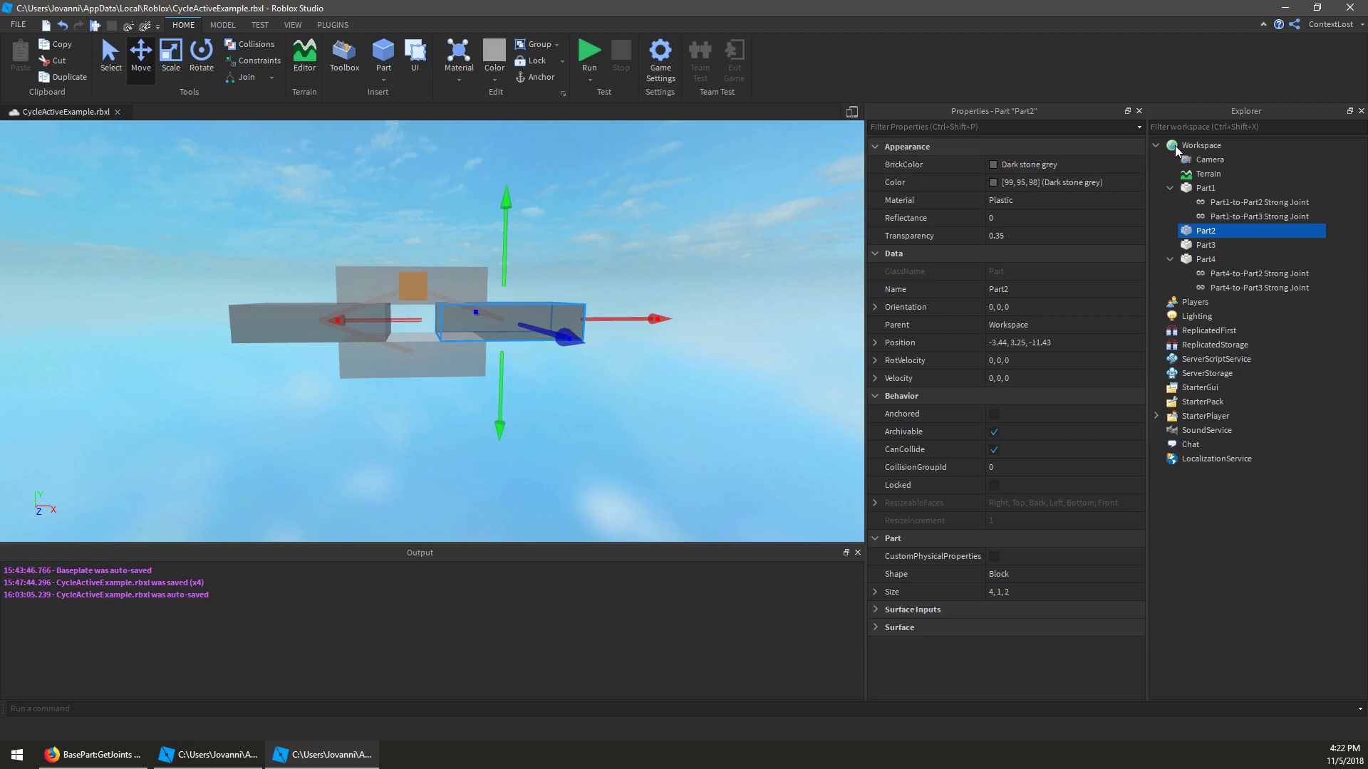
click(443, 429)
click(525, 321)
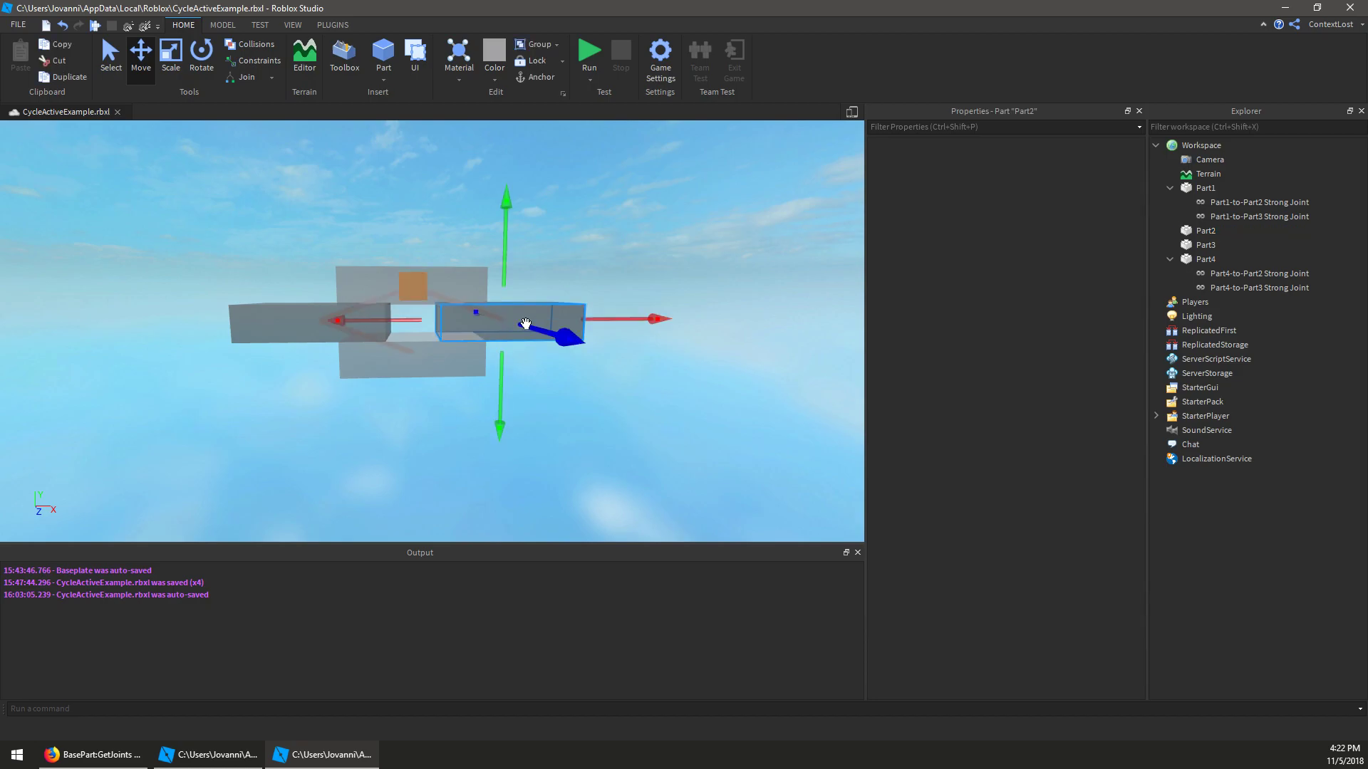
click(407, 364)
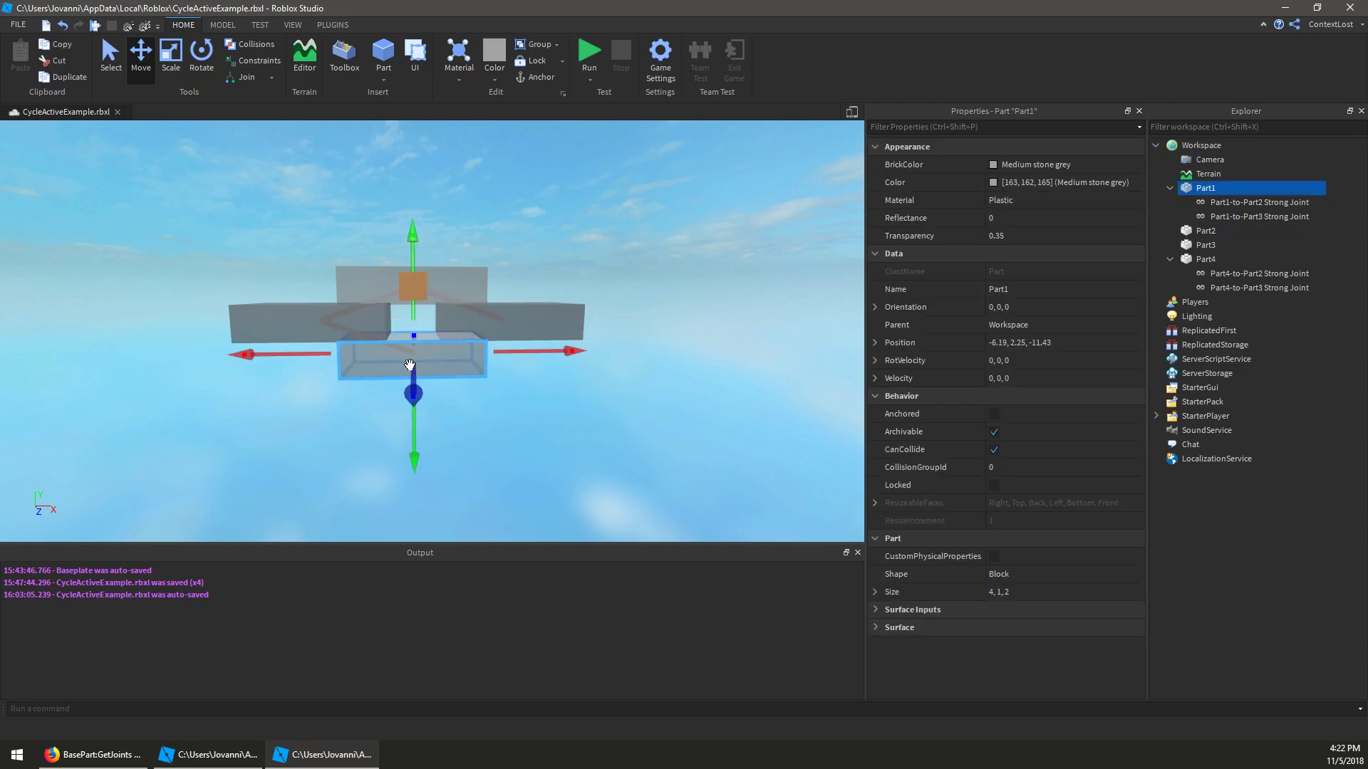
click(1272, 205)
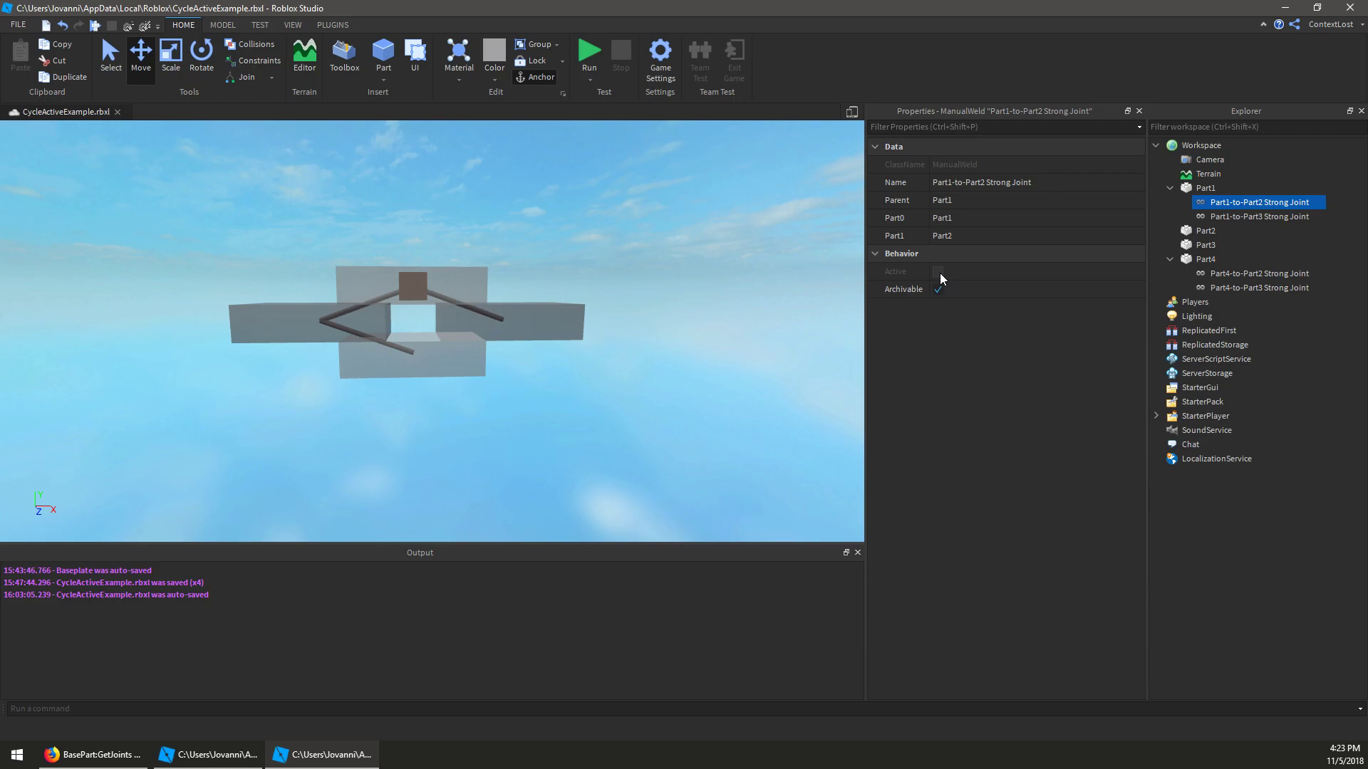
key(Delete)
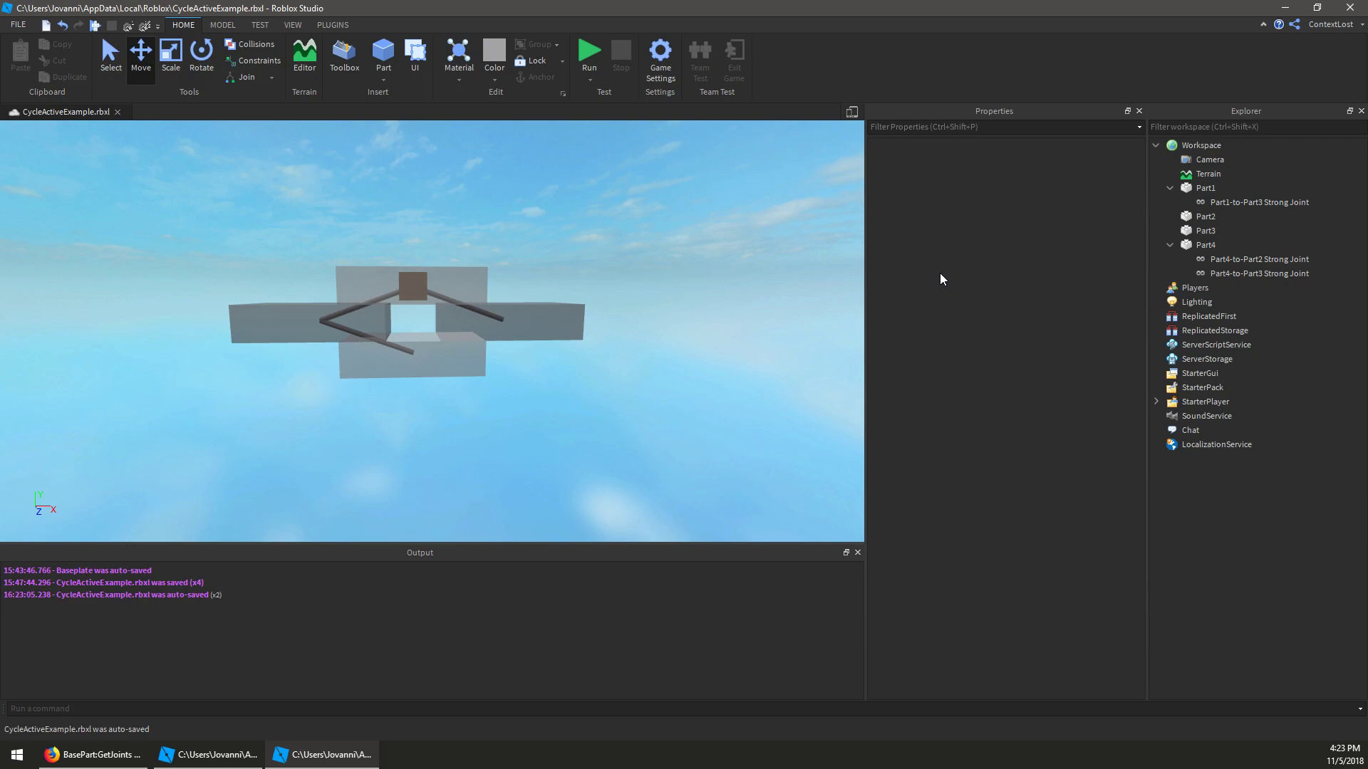
key(ctrl+z)
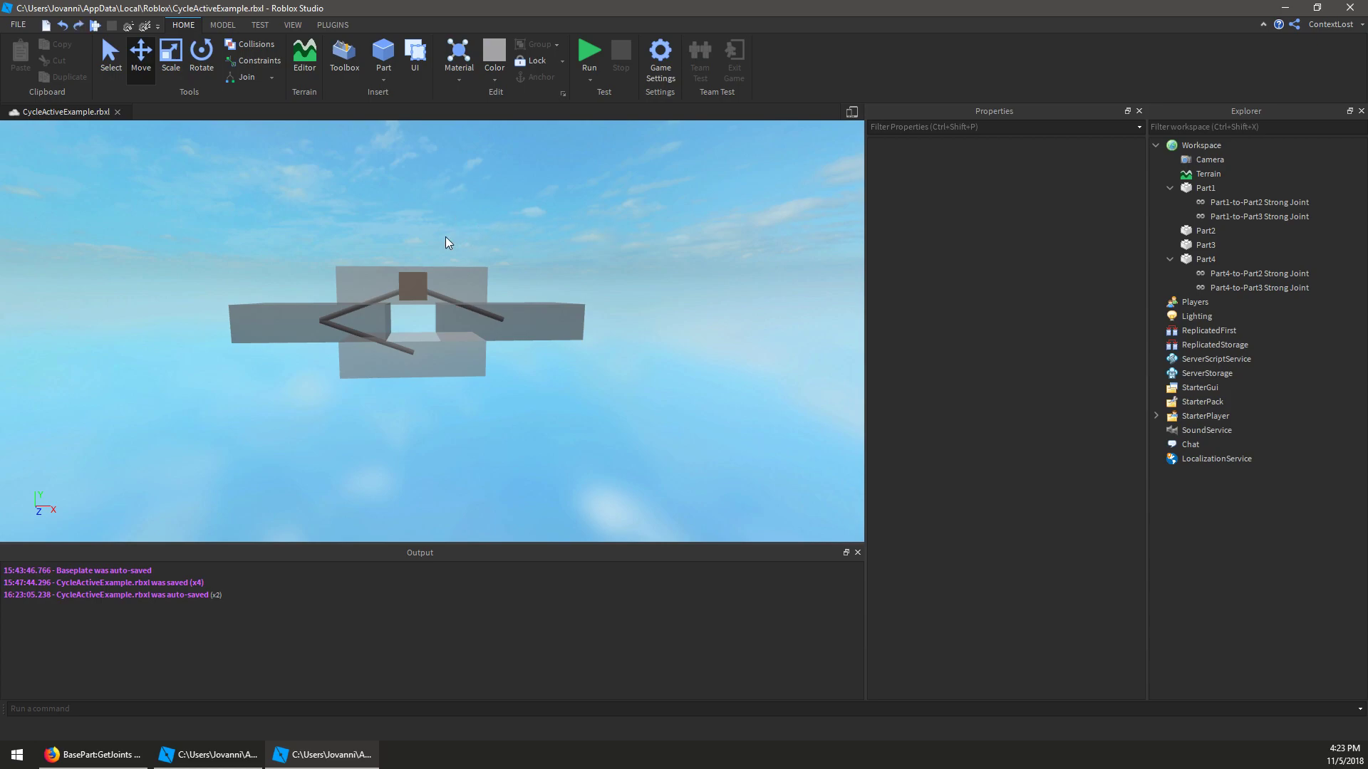
click(451, 285)
- Delete Part4 and confirm the Part1-to-Part2 weld under Part1 is now Active
key(Delete)
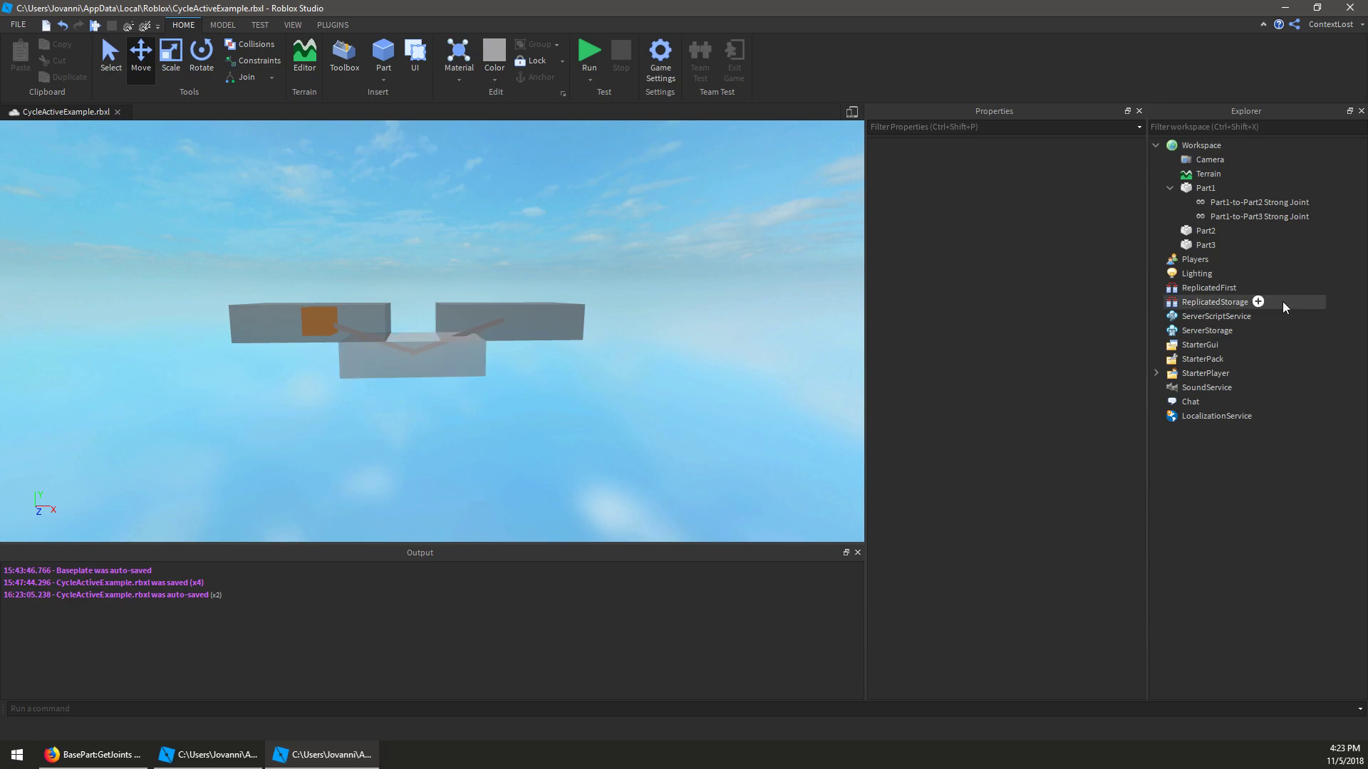
click(1251, 216)
click(1262, 202)
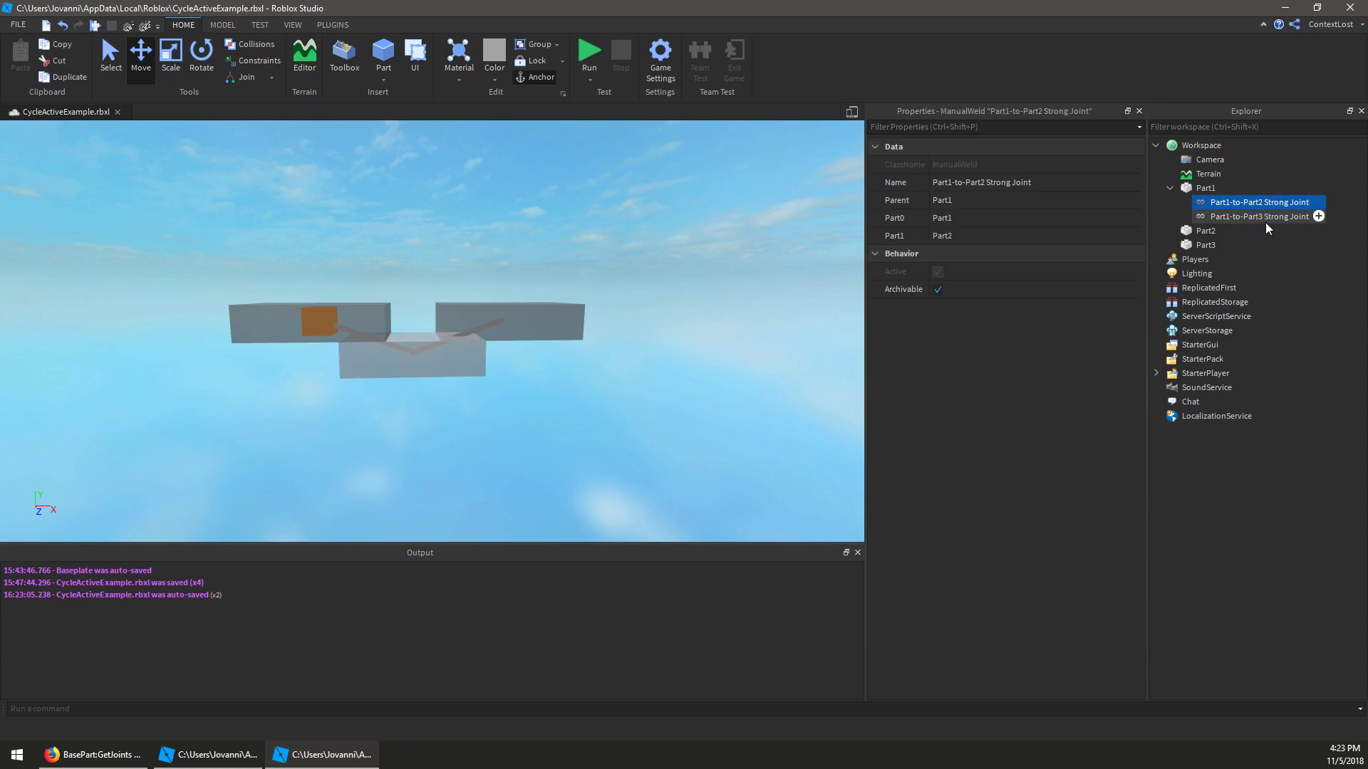